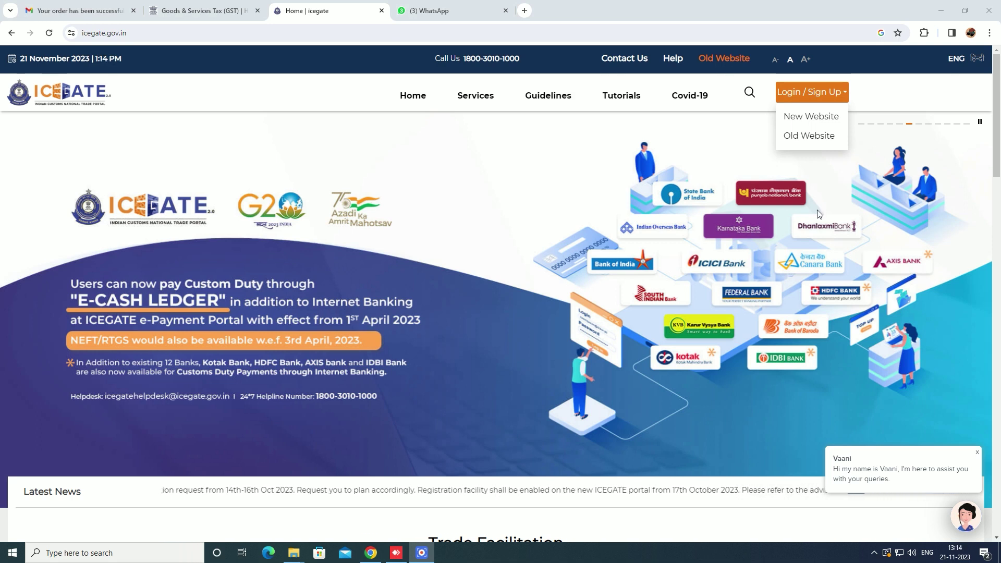
# - Start a fresh registration without a Reference ID on the new ICEGATE website and choose the Importer/Exporter role
pyautogui.click(812, 116)
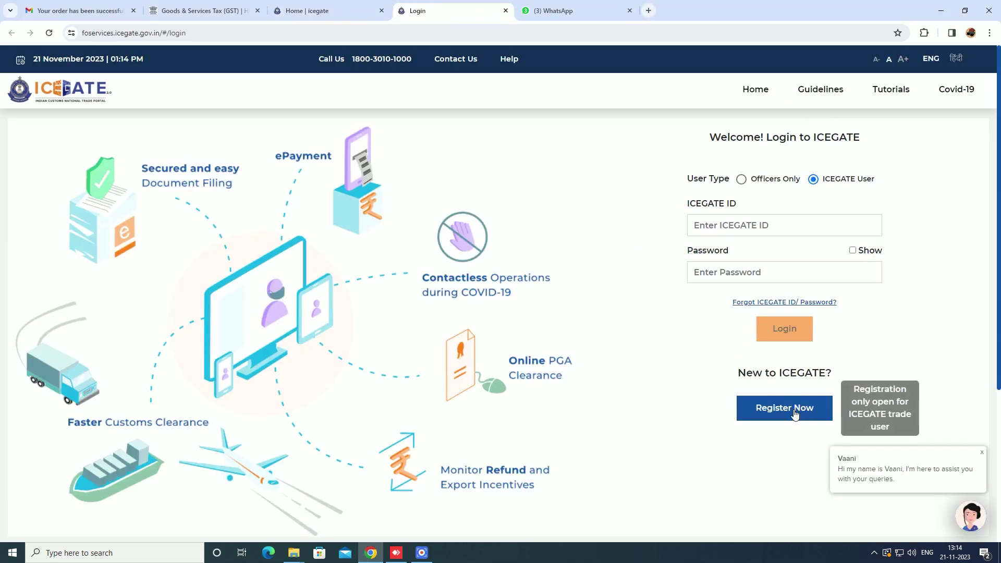
pyautogui.click(795, 414)
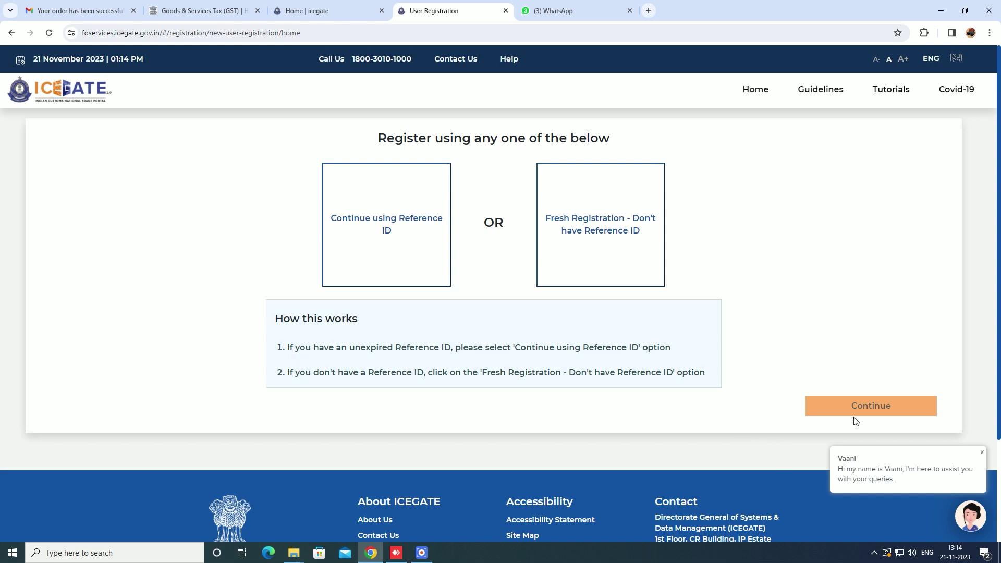
pyautogui.click(603, 265)
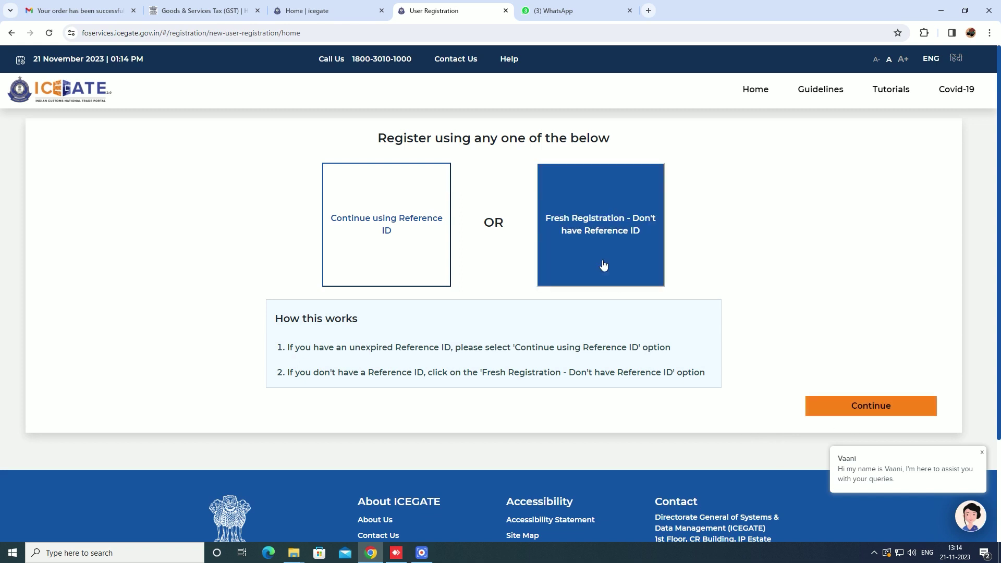
pyautogui.click(855, 410)
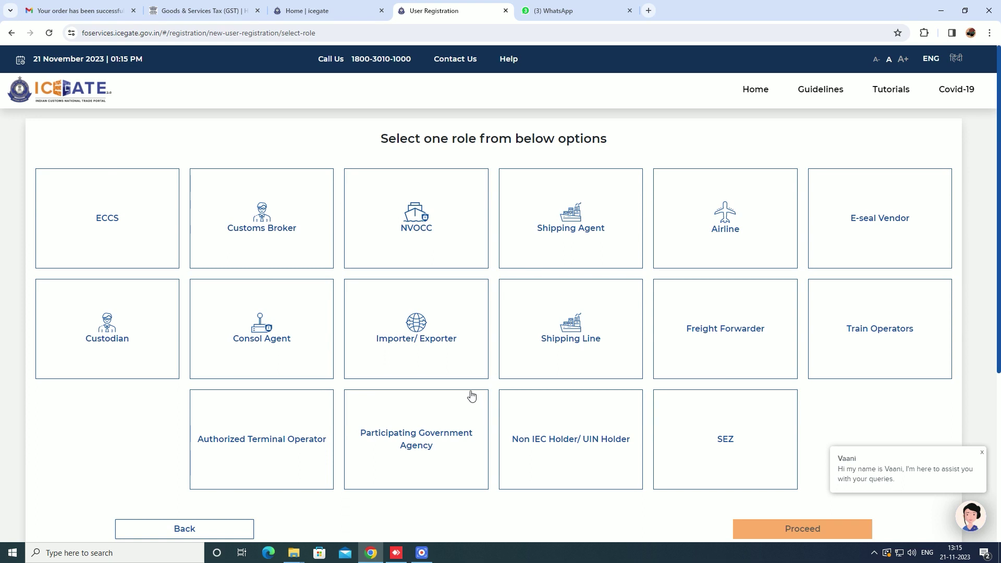
pyautogui.click(413, 341)
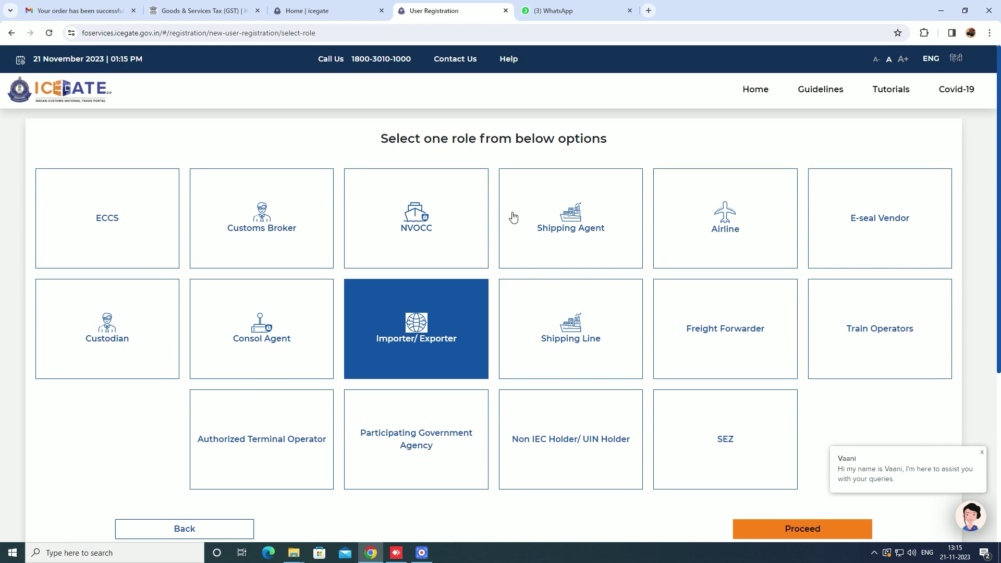
pyautogui.click(808, 531)
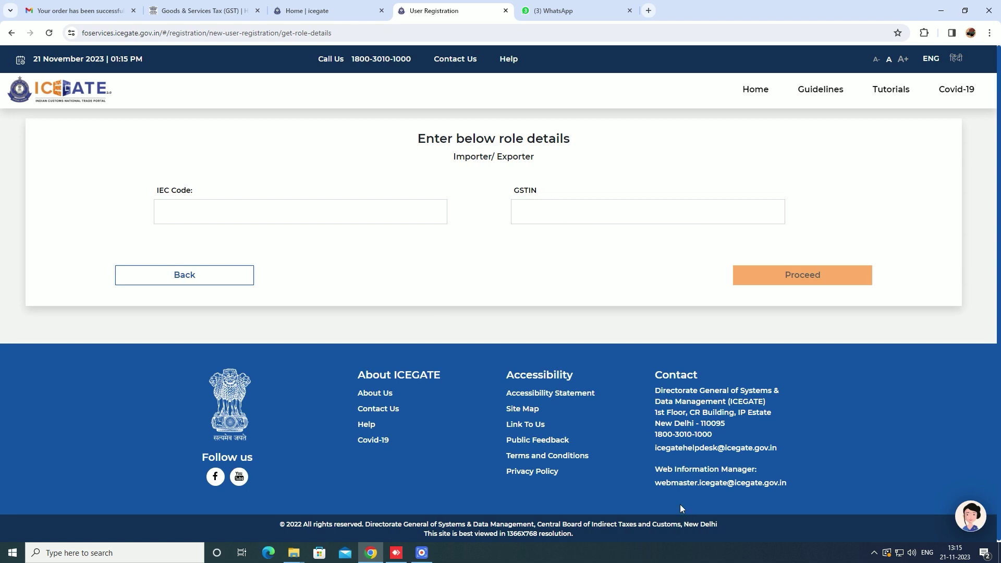
# - Submit the IEC code and GSTIN as role details and select the first listed record as preferred communication details
pyautogui.click(640, 473)
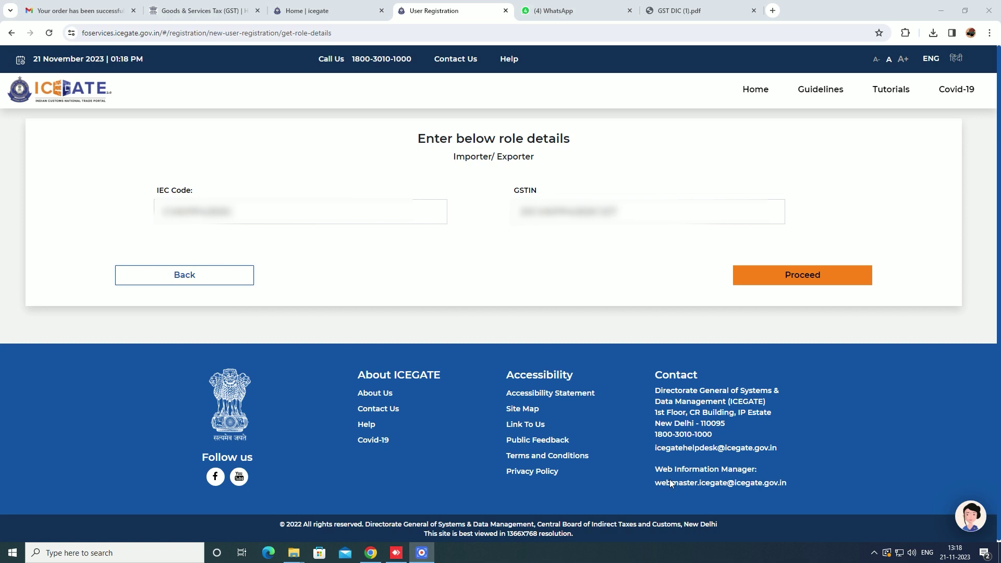
pyautogui.click(814, 282)
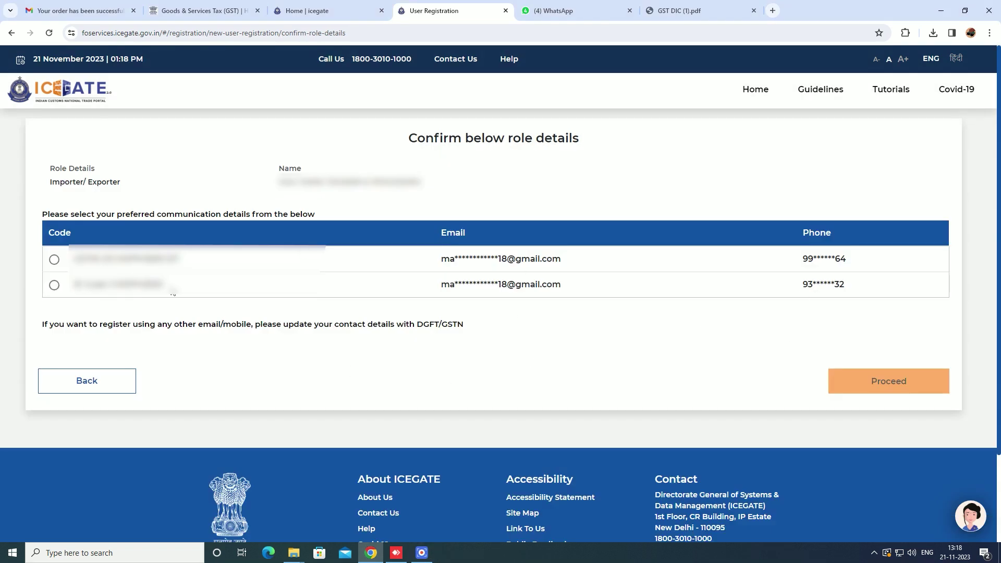
pyautogui.click(55, 261)
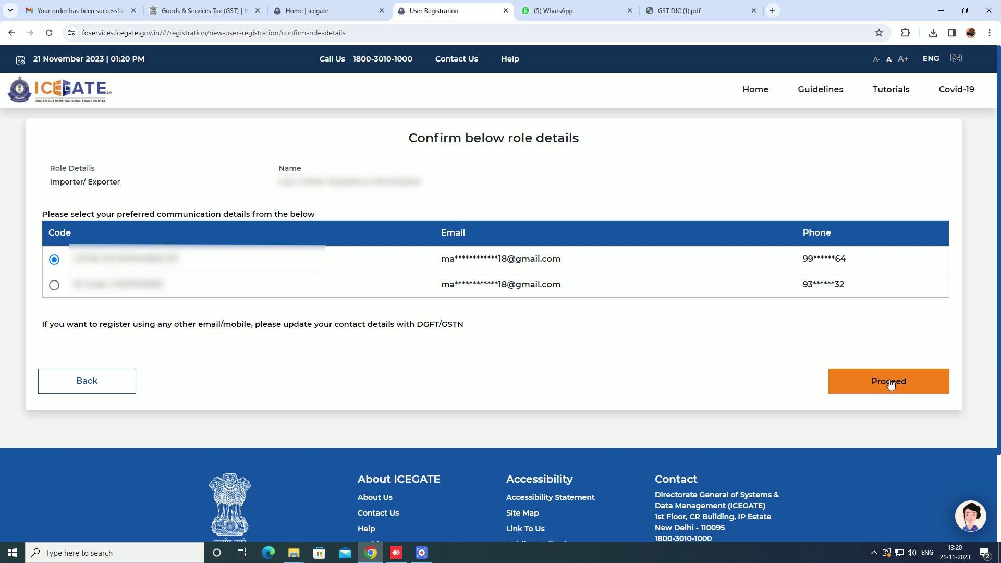
# - Look through the old website's login page and the ICEGATE home page for the digital signature utility
pyautogui.click(329, 11)
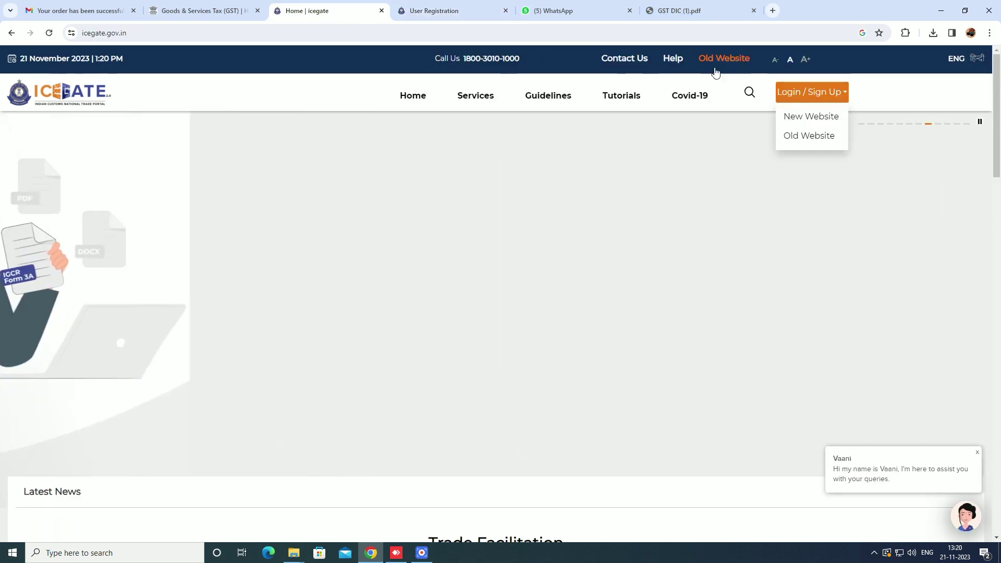
pyautogui.click(810, 136)
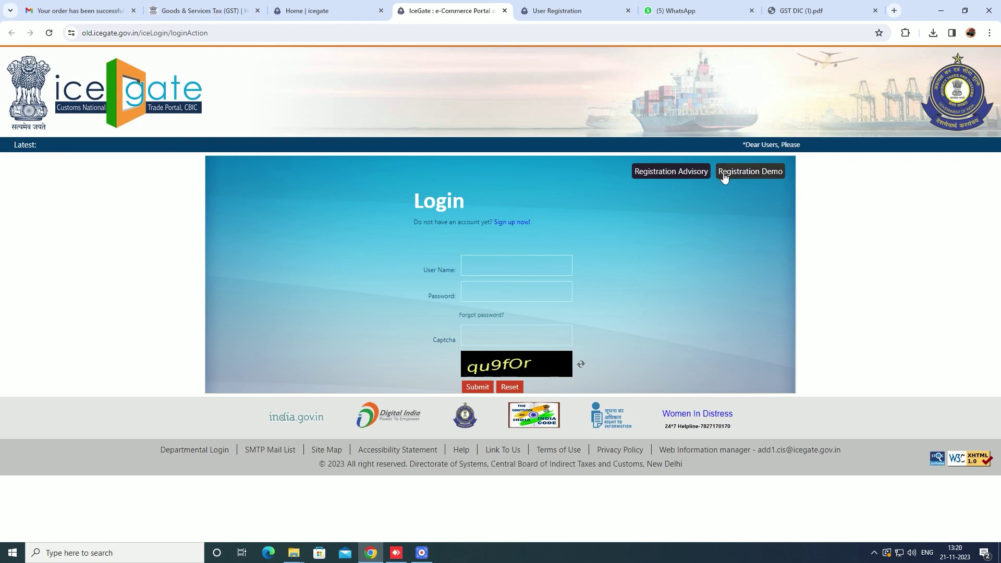
pyautogui.click(334, 10)
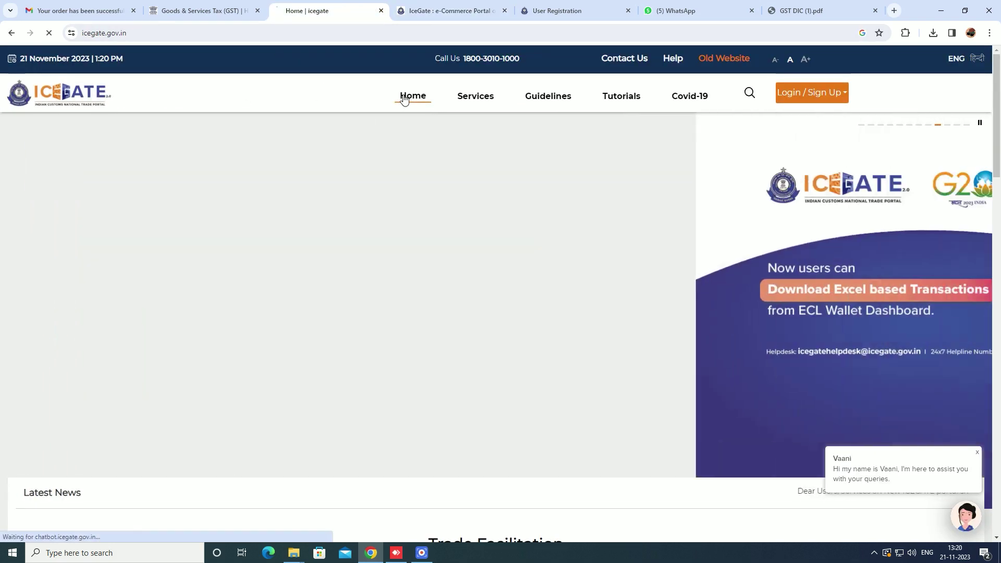
pyautogui.click(404, 99)
pyautogui.scroll(-10, 396, 242)
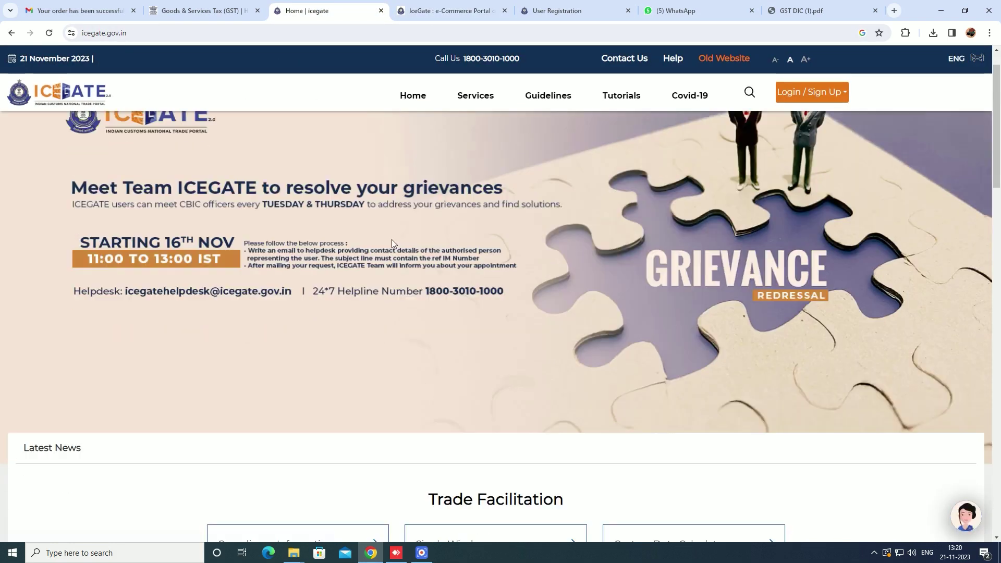
pyautogui.click(519, 432)
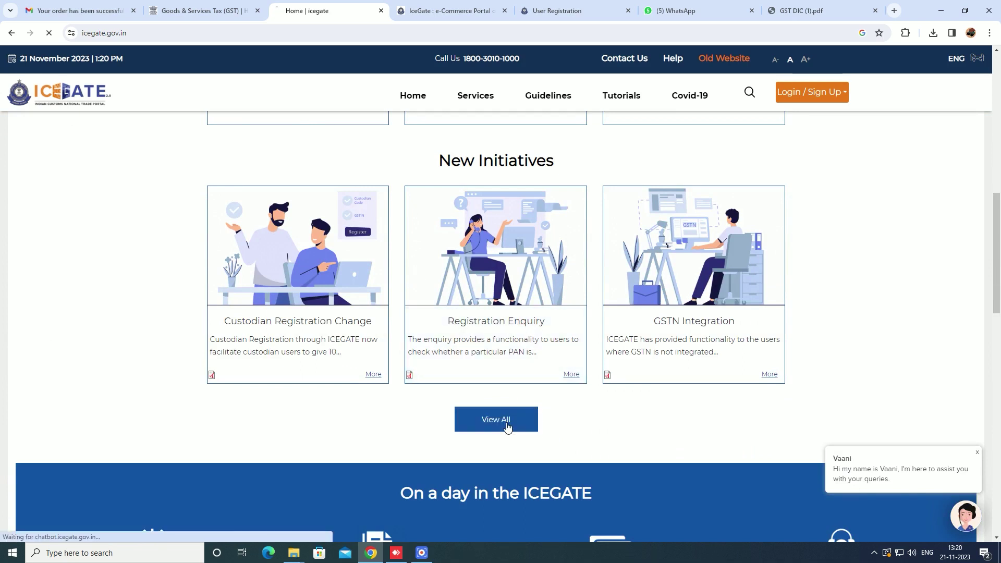
pyautogui.scroll(-3, 437, 389)
pyautogui.scroll(-3, 437, 389)
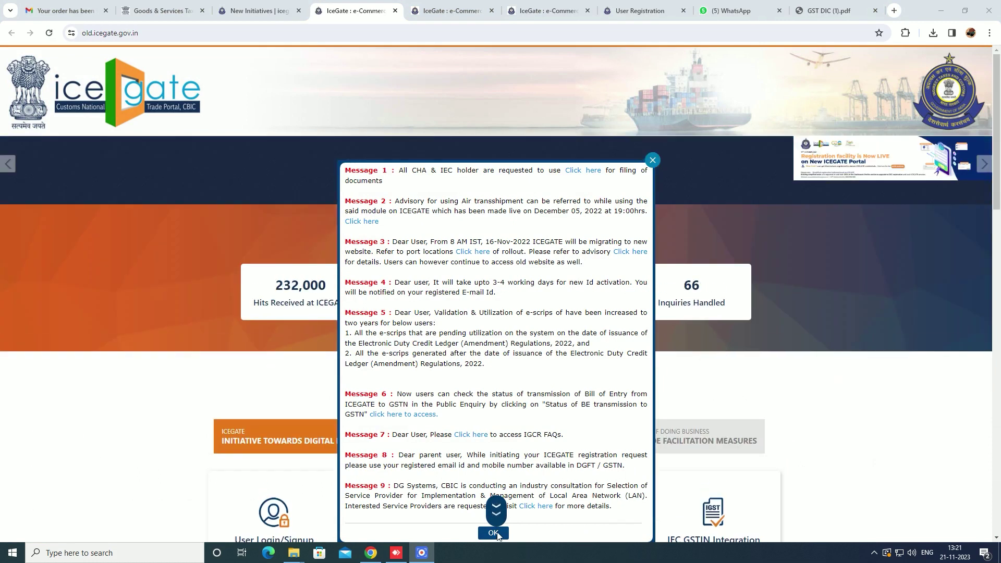
# - Dismiss the notice on the old ICEGATE home page and open the Digital Signature service
pyautogui.click(494, 533)
pyautogui.scroll(-5, 404, 399)
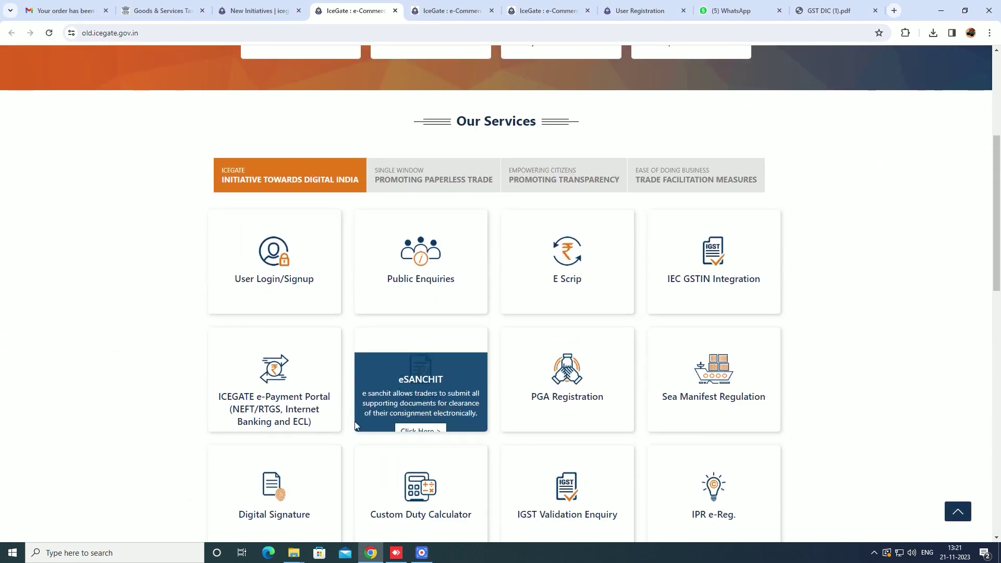
pyautogui.scroll(-2, 354, 421)
pyautogui.click(280, 425)
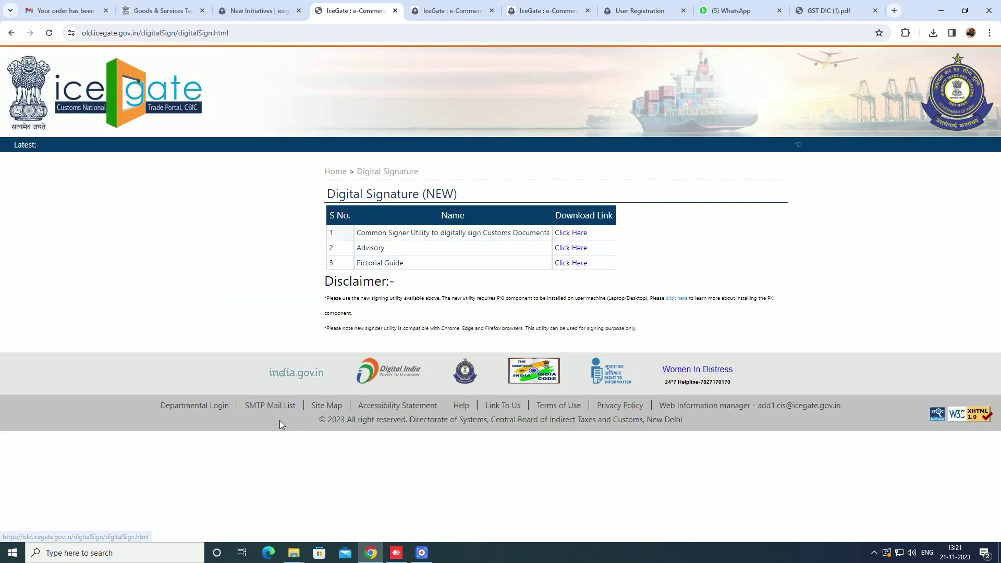
# - Open PDF signing in the Common Signer Utility for Customs documents and try to sign a PDF file
pyautogui.click(572, 233)
pyautogui.click(613, 244)
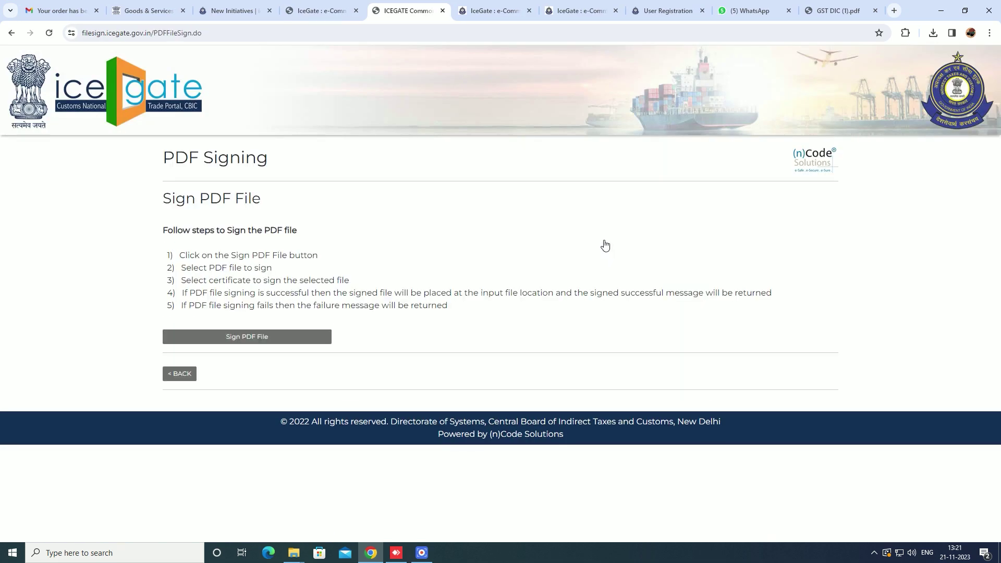
pyautogui.click(243, 337)
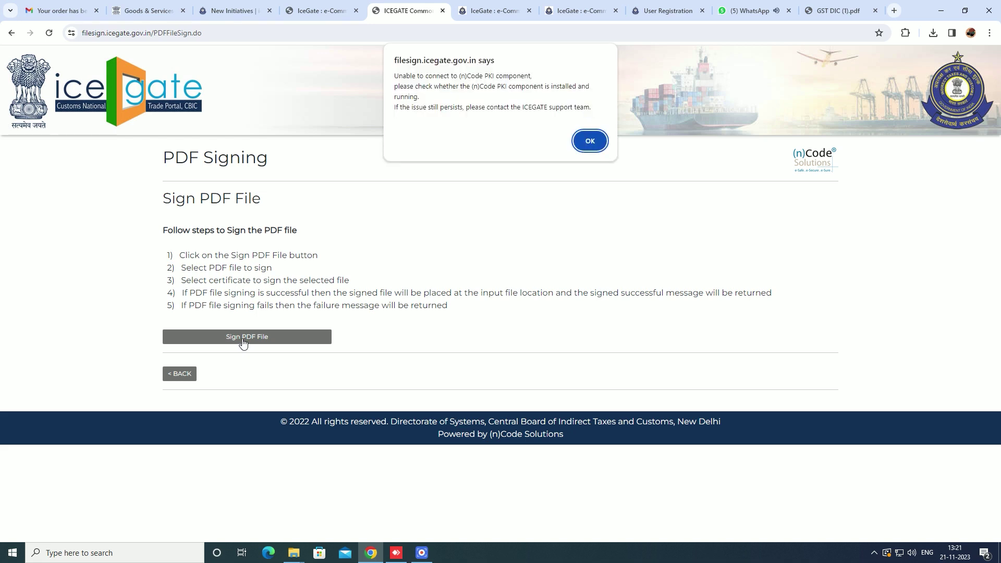
pyautogui.click(579, 137)
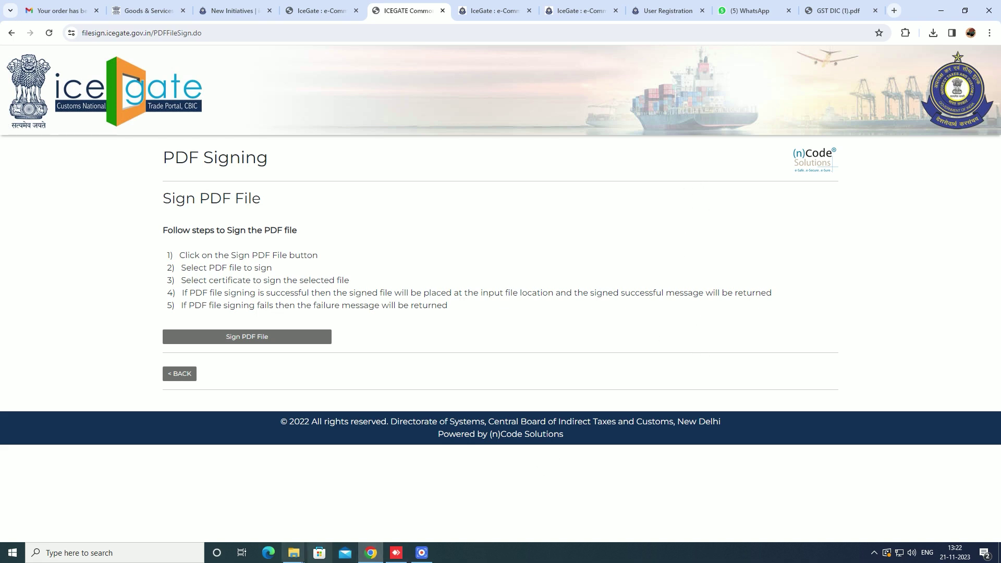
# - Check the digital signature in the signed Aadhar card PDF from the ICE GATE folder, and close the file and folder
pyautogui.moveTo(294, 553)
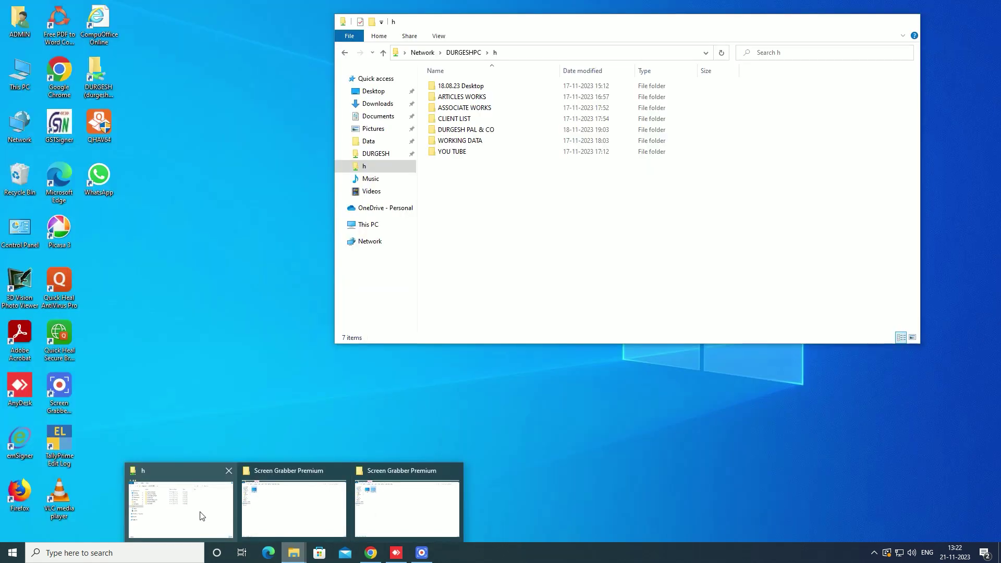
pyautogui.click(202, 516)
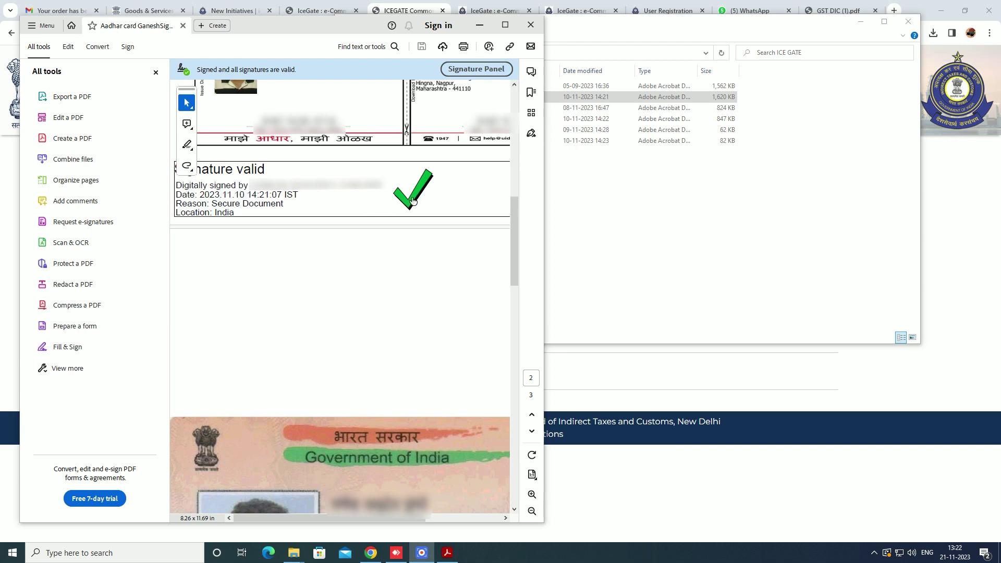
pyautogui.click(531, 25)
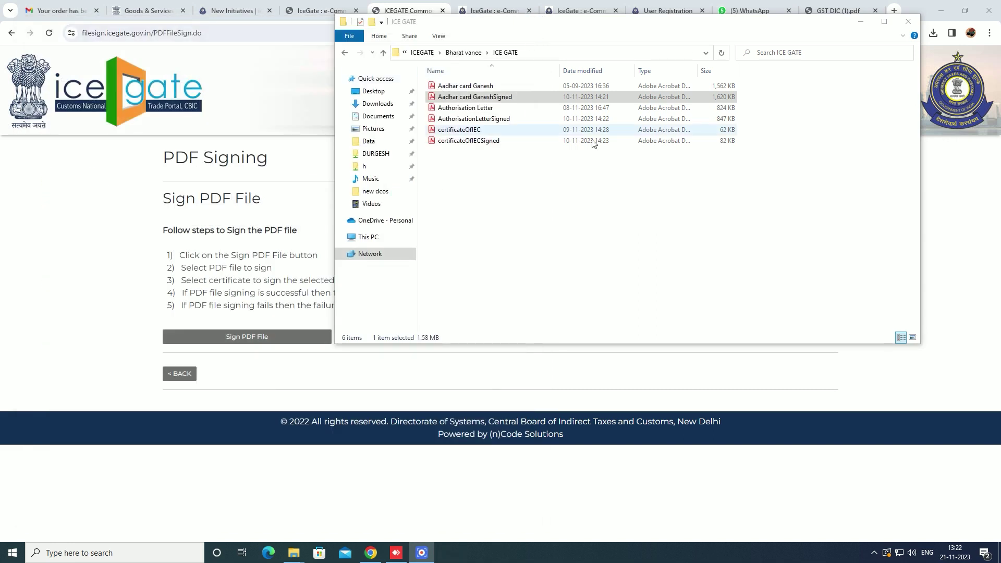
pyautogui.click(909, 21)
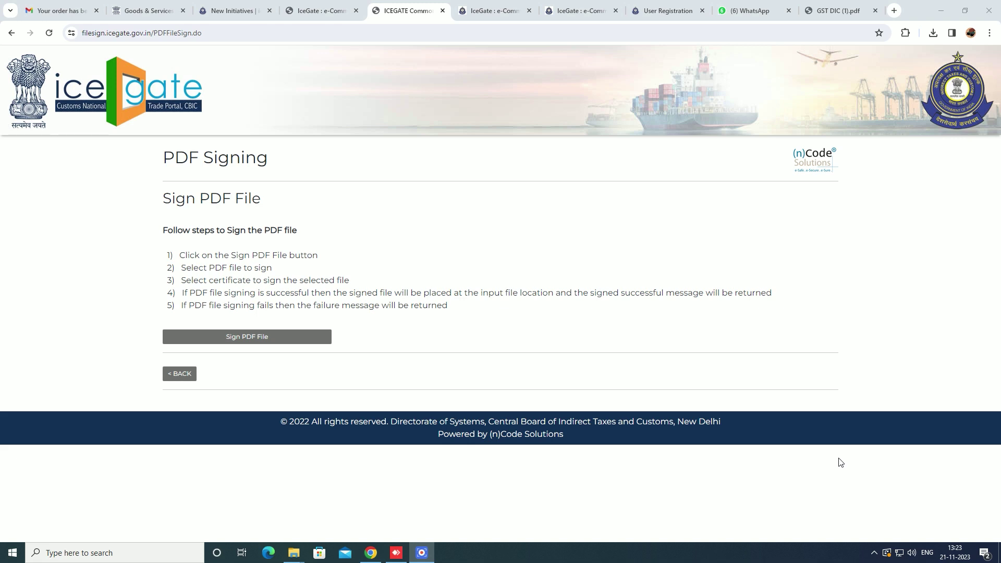
# - Return to the old ICEGATE website's login page
pyautogui.click(499, 9)
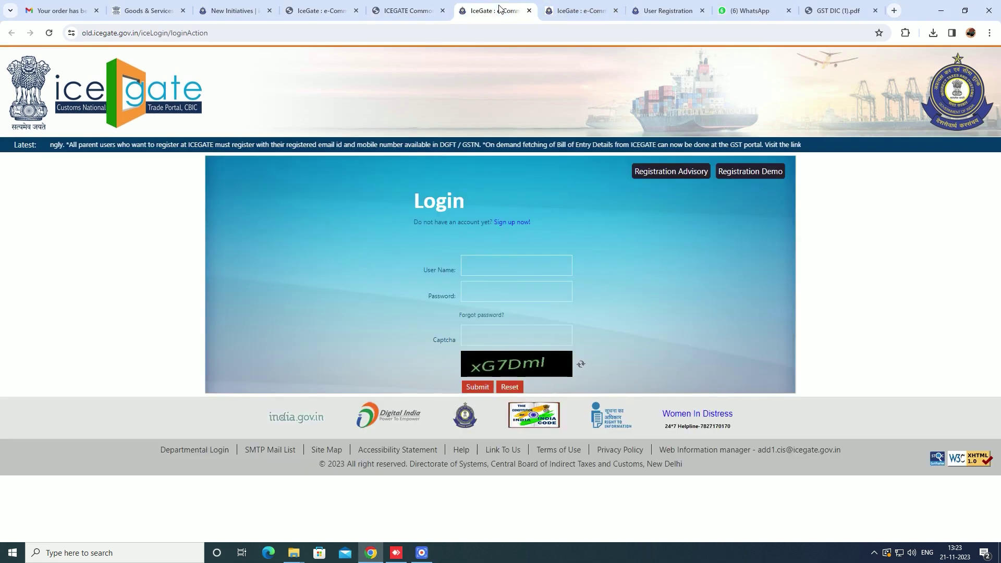
pyautogui.click(569, 11)
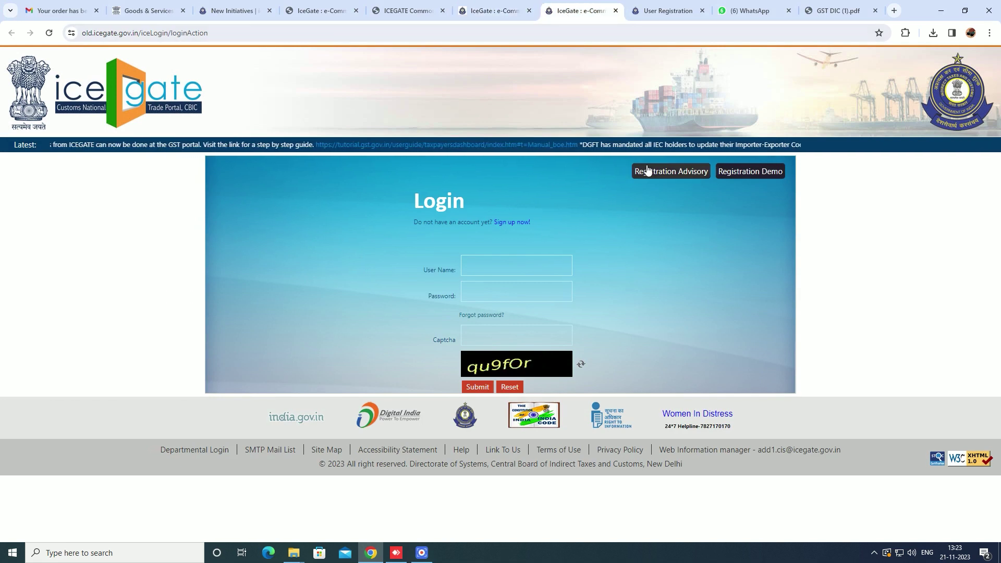